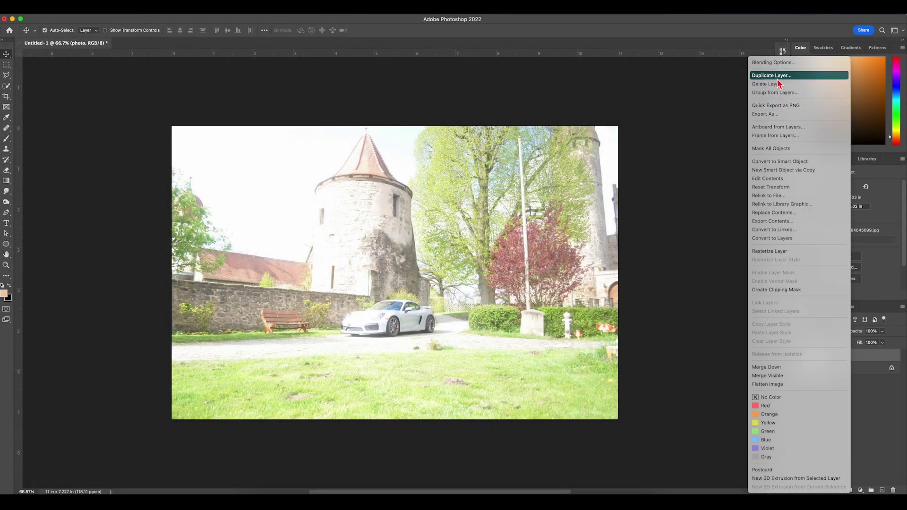
Duplicate the photo layer as 'photo copy' above the original.
click(775, 75)
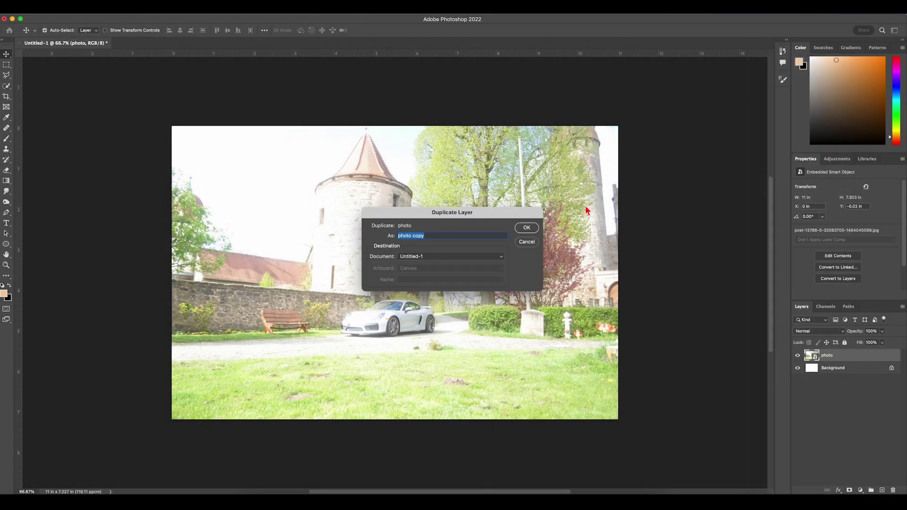
click(526, 228)
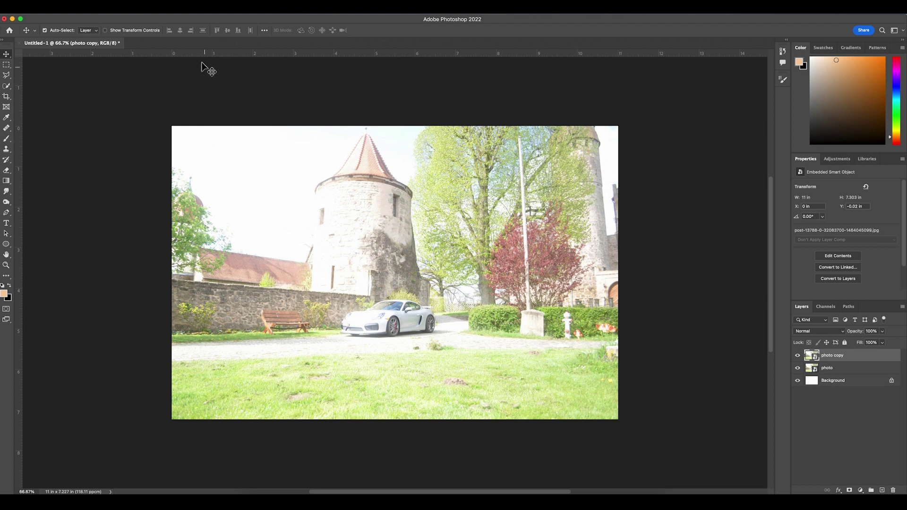
Open the Camera Raw Filter on the photo copy layer and expand the Light panel.
click(190, 15)
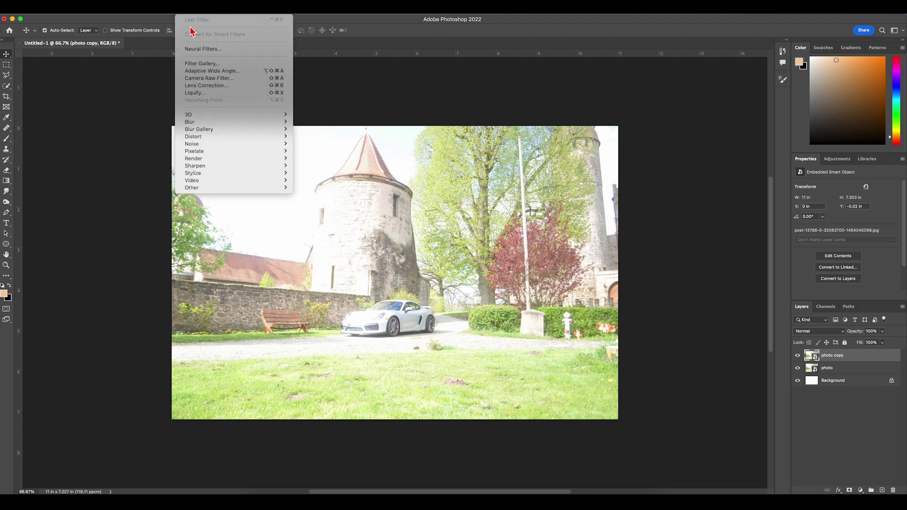
mouse_move(190, 121)
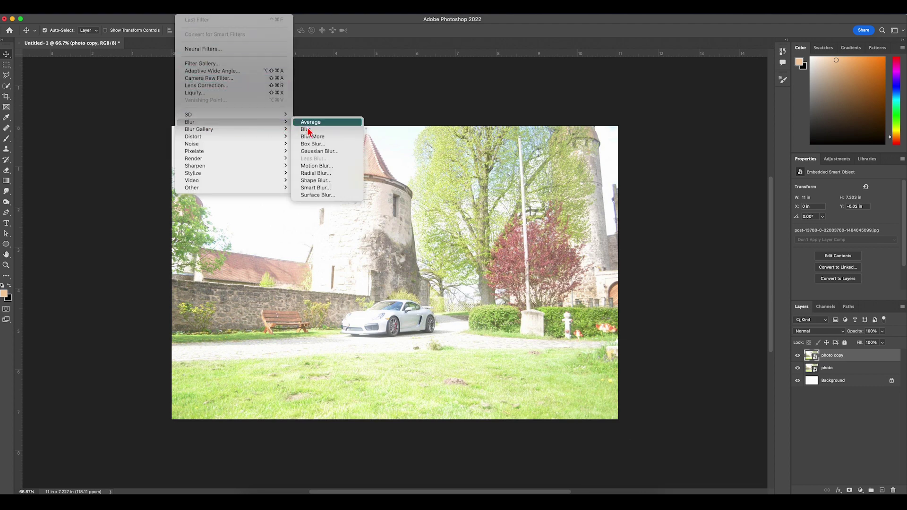
click(220, 82)
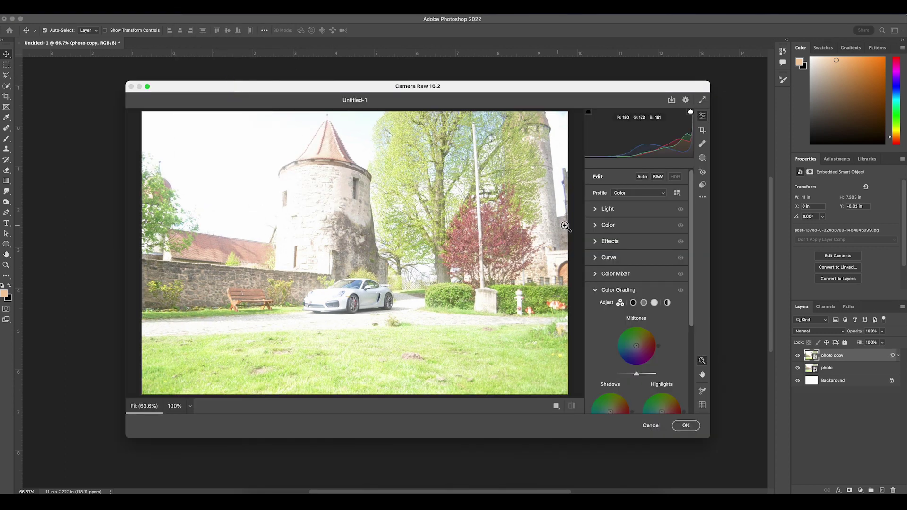
click(599, 210)
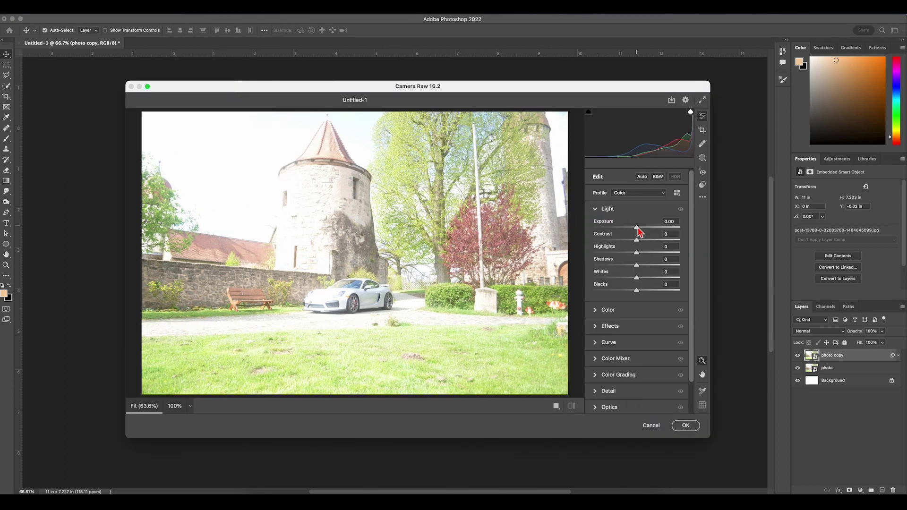
Set exposure -1.70, highlights +19, shadows -9 and whites +24.
drag(636, 228, 621, 228)
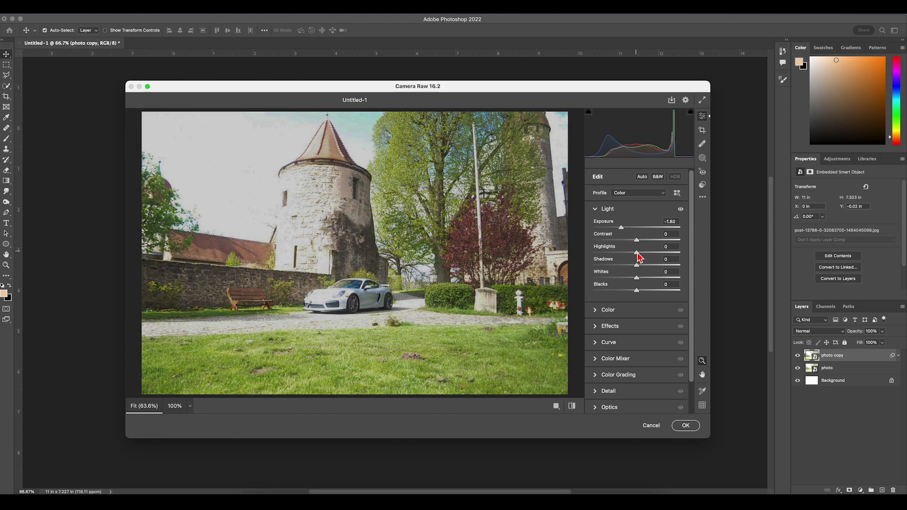
drag(637, 254, 646, 255)
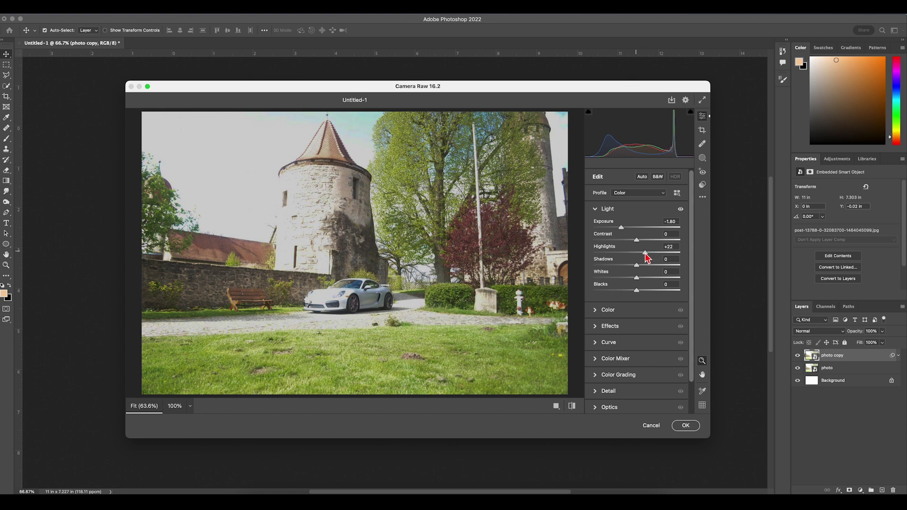
drag(623, 228, 624, 229)
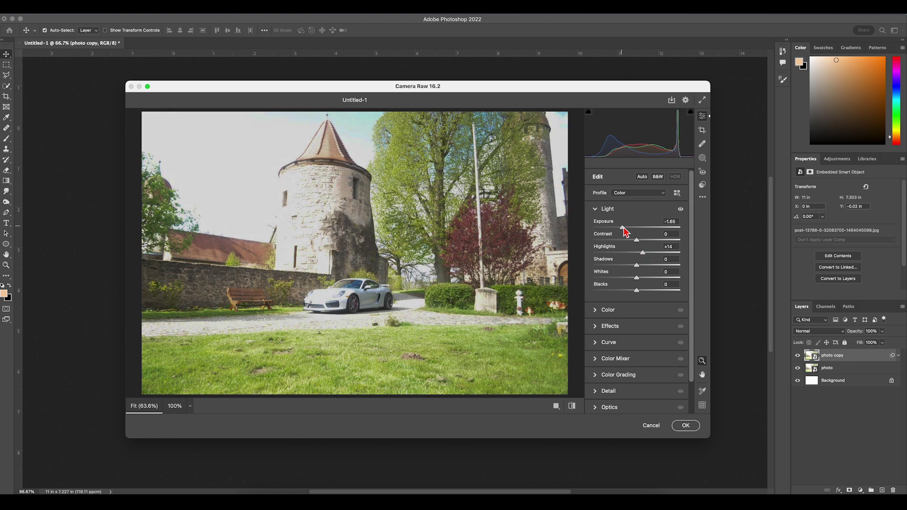
mouse_move(637, 279)
mouse_down()
mouse_move(647, 279)
mouse_move(634, 267)
mouse_up()
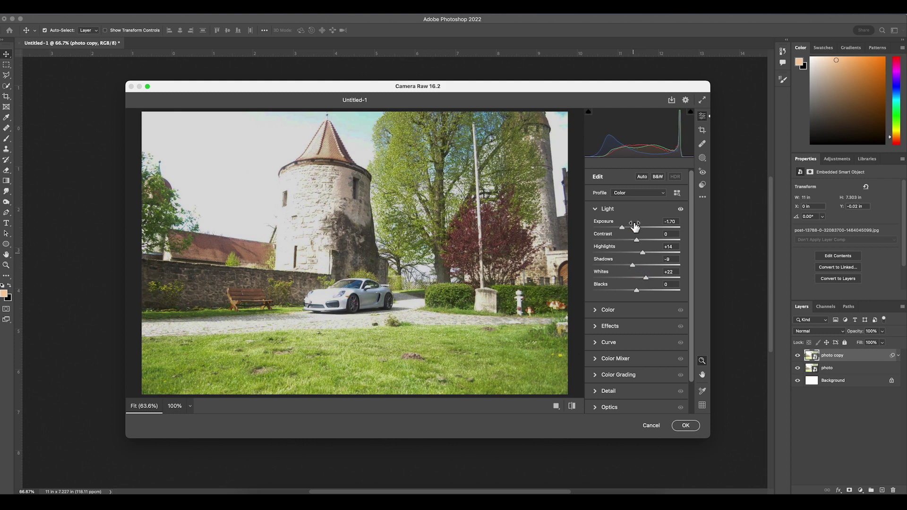
drag(622, 228, 625, 231)
drag(646, 278, 644, 253)
Give the photo a slight vibrance boost in the Color panel.
click(609, 310)
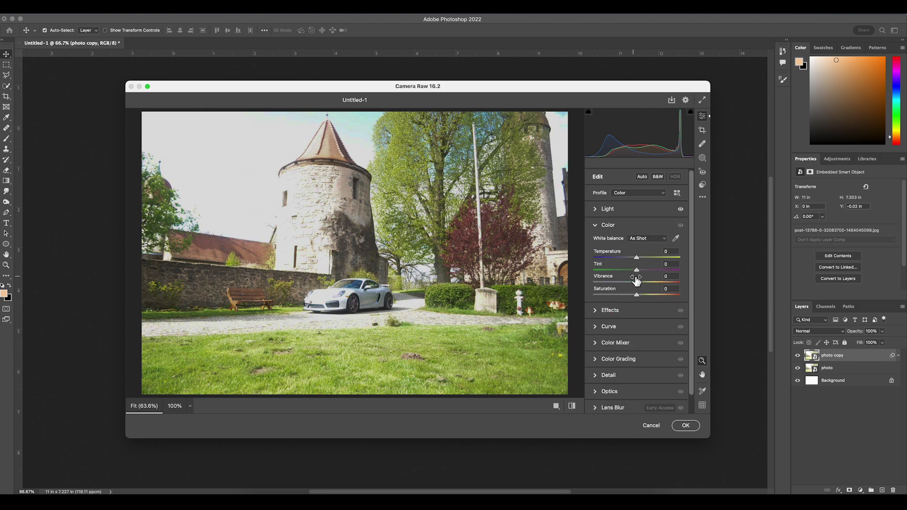
drag(637, 282, 651, 286)
click(610, 212)
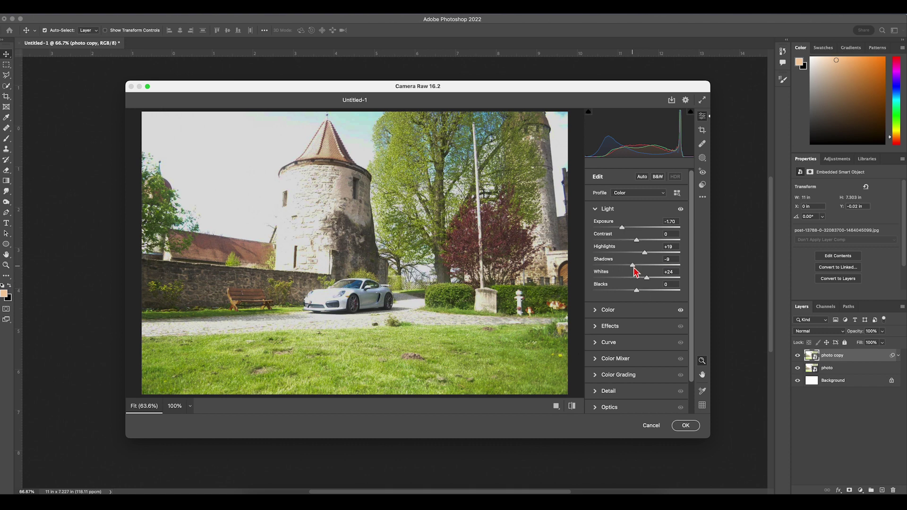
Refine Light to exposure -1.80, contrast +10, shadows -4, whites +37, blacks -43.
drag(634, 268, 639, 271)
drag(624, 229, 625, 231)
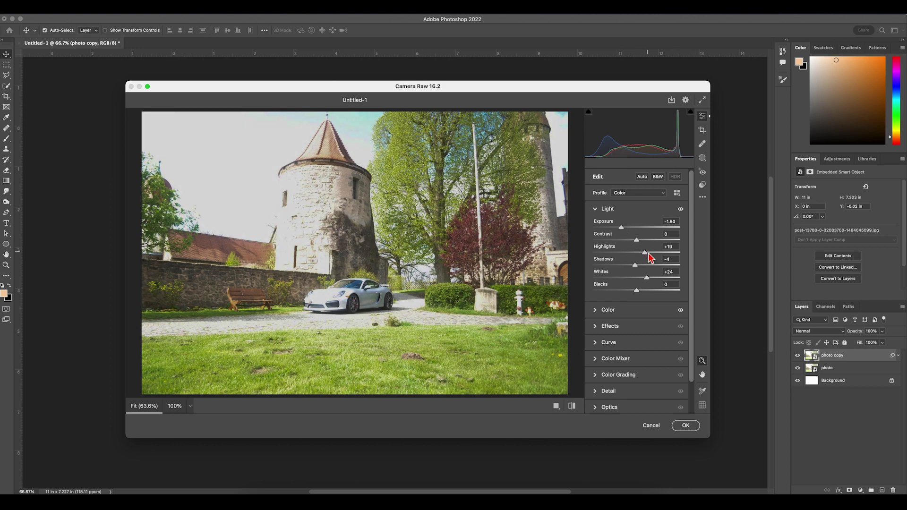
drag(648, 282, 655, 282)
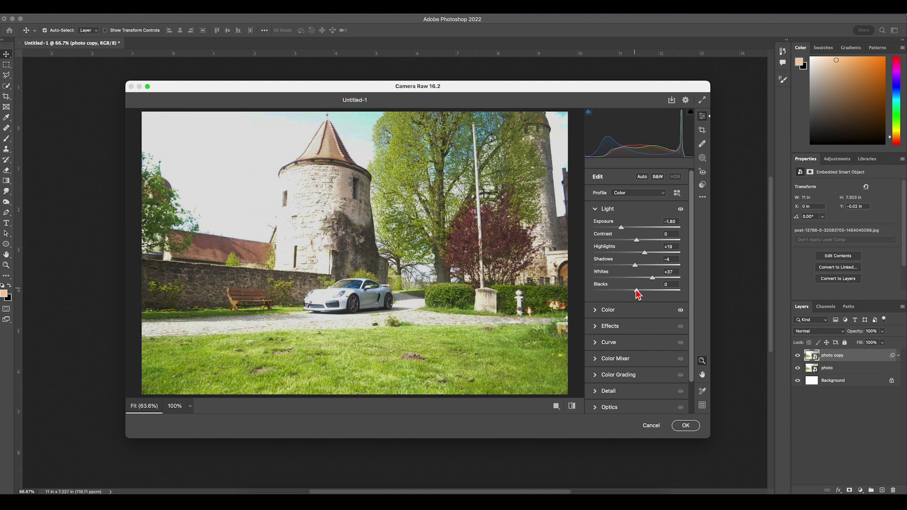
drag(638, 294, 619, 295)
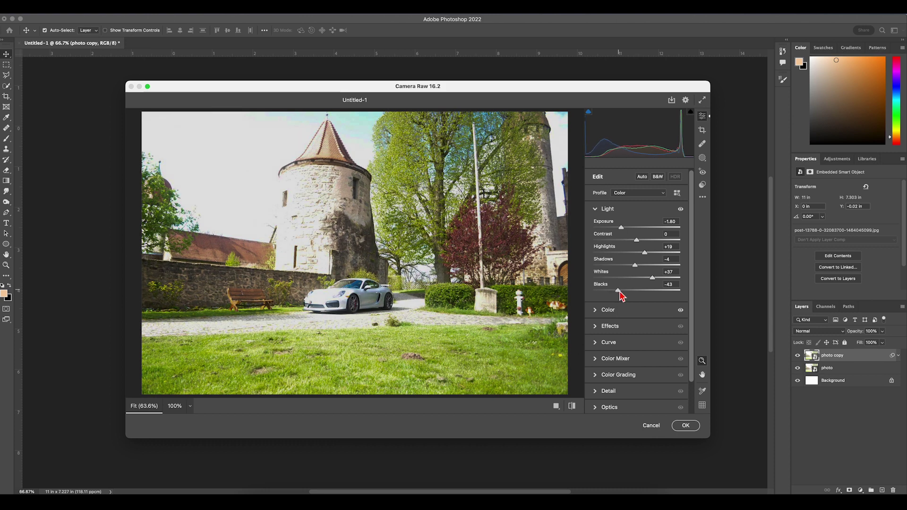
drag(621, 227, 622, 229)
drag(640, 244, 645, 244)
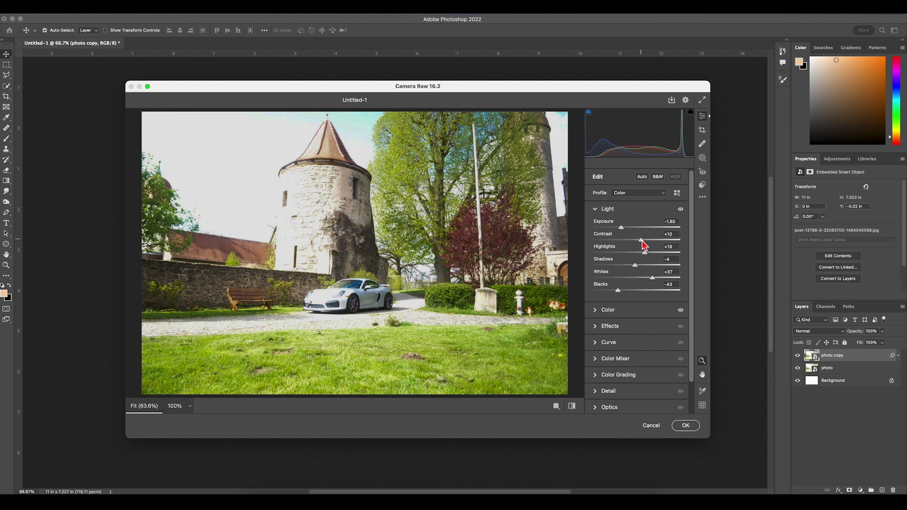
click(626, 345)
Shape a gentle point curve with a highlight point near 206/200, then apply Camera Raw.
click(646, 273)
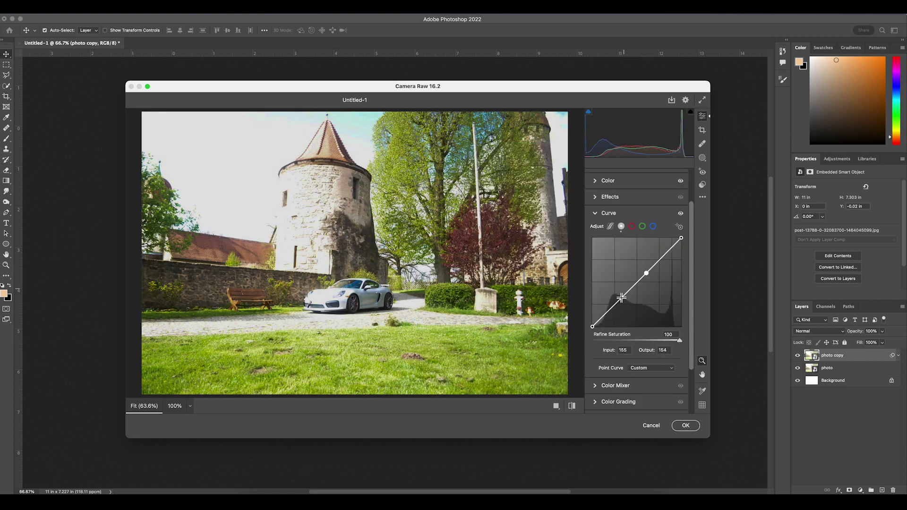
drag(619, 305, 618, 302)
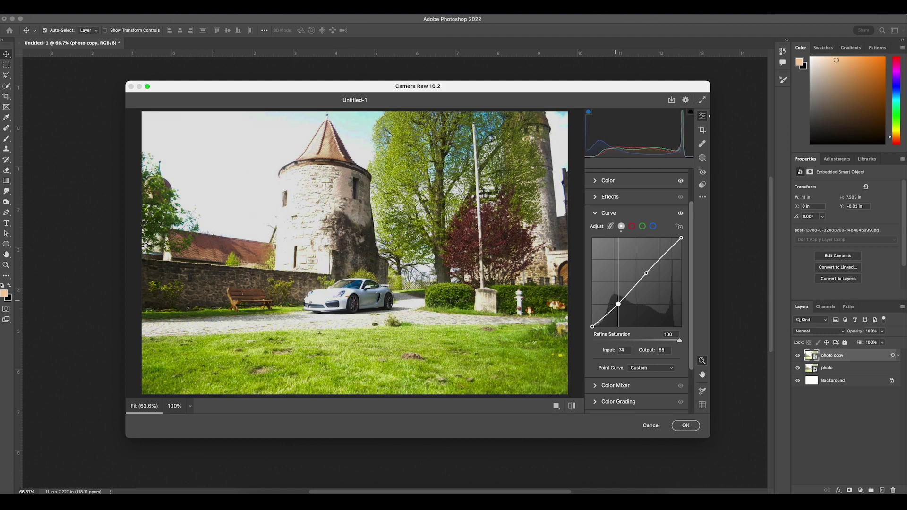
drag(664, 259, 666, 260)
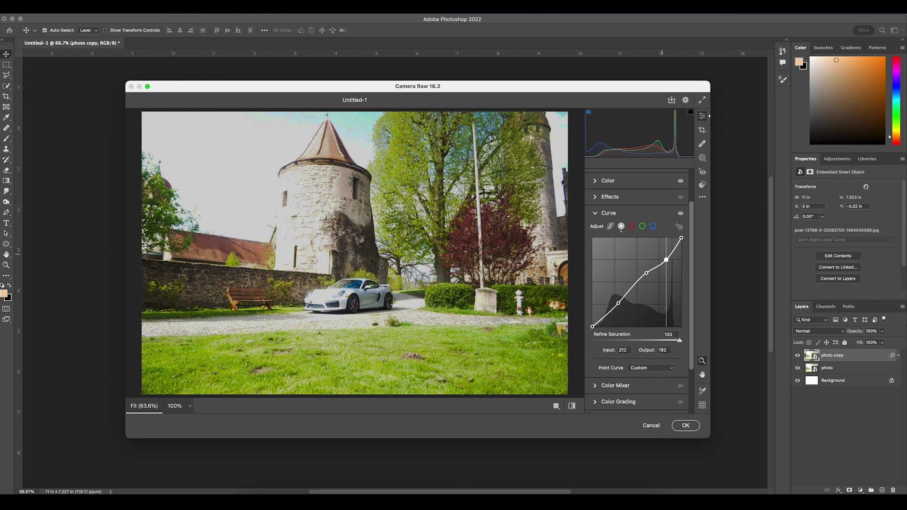
key(Delete)
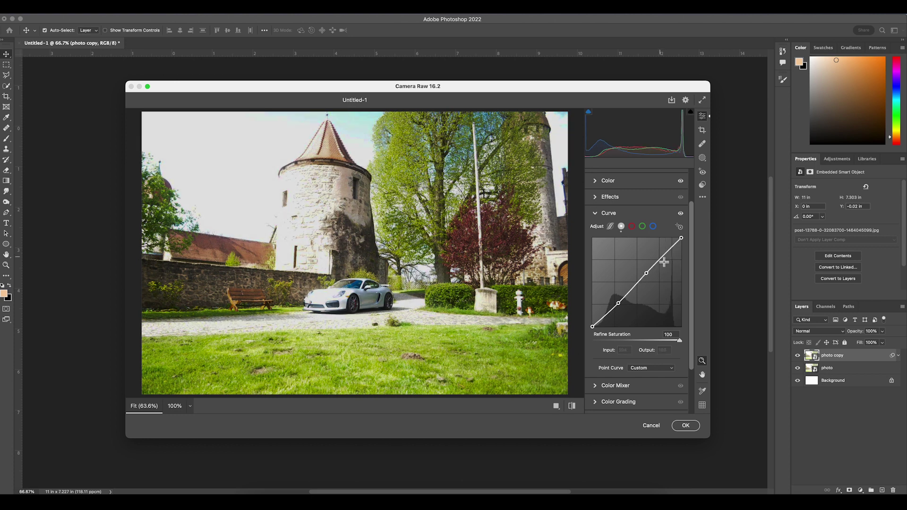
drag(665, 262, 664, 257)
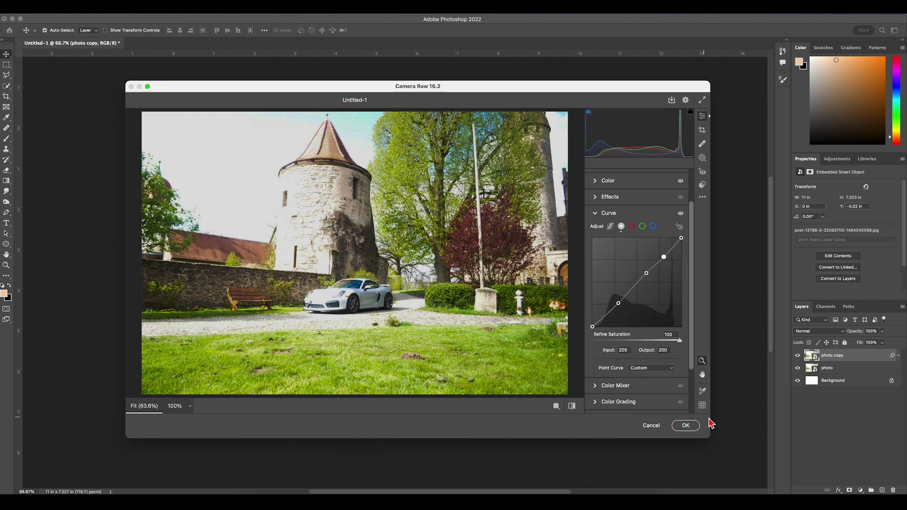
click(686, 426)
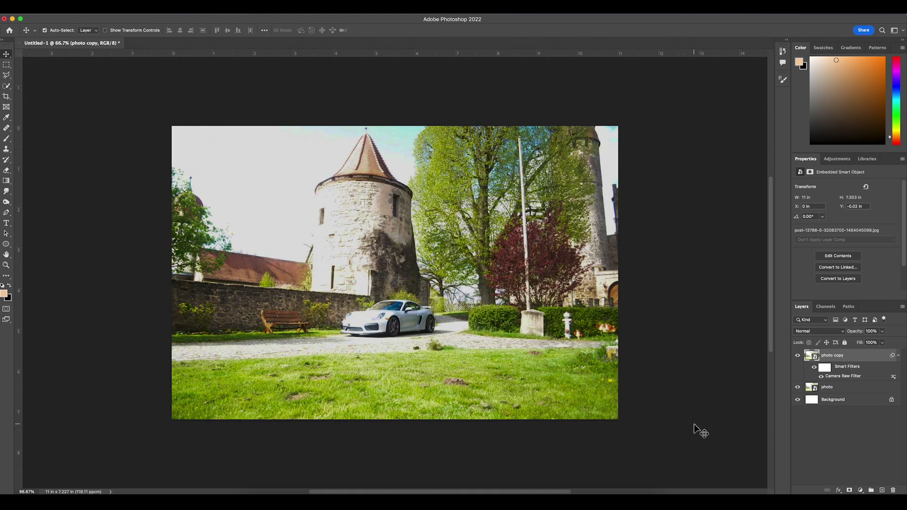
click(798, 355)
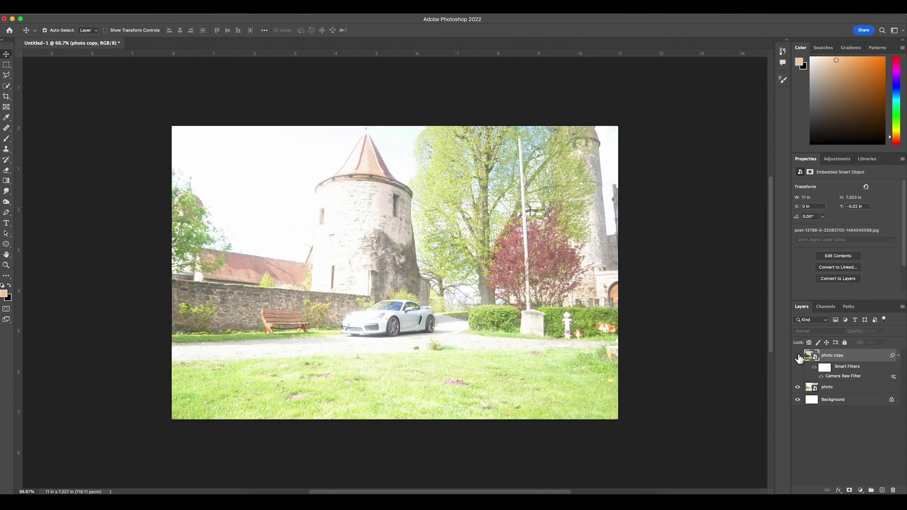
click(798, 357)
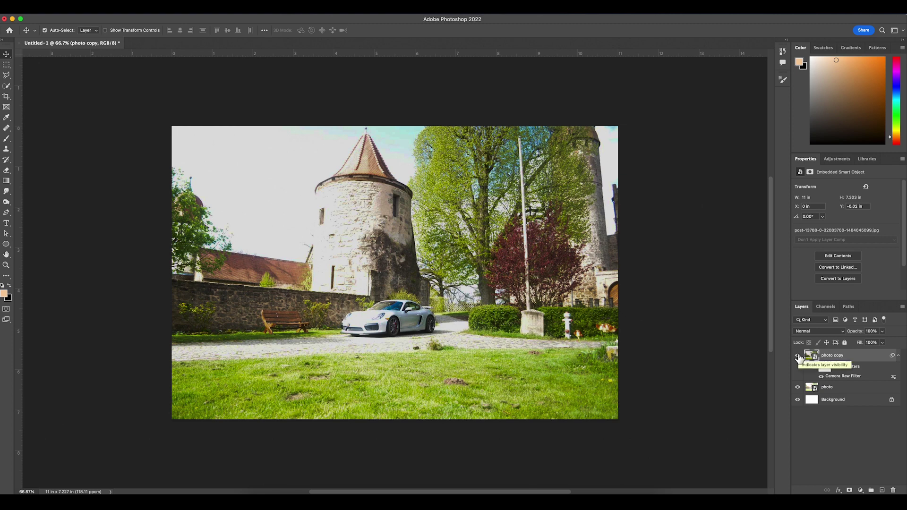
click(799, 357)
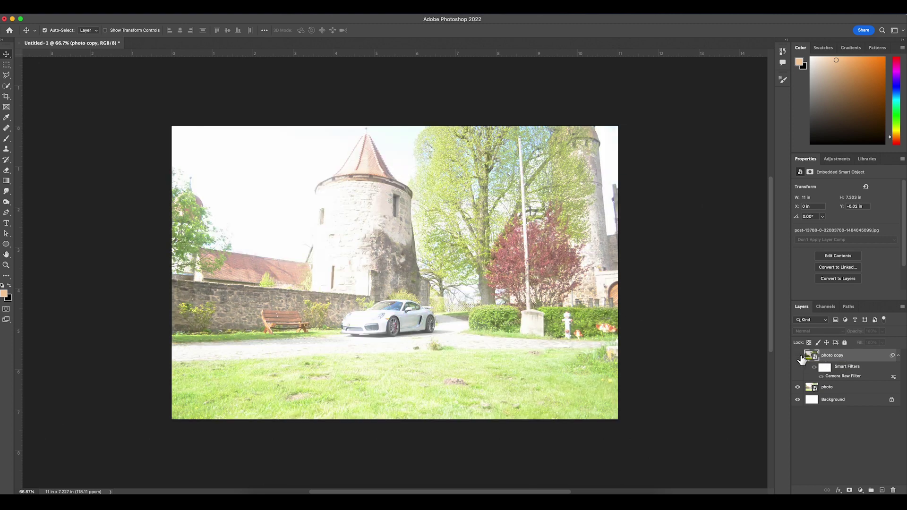
click(799, 356)
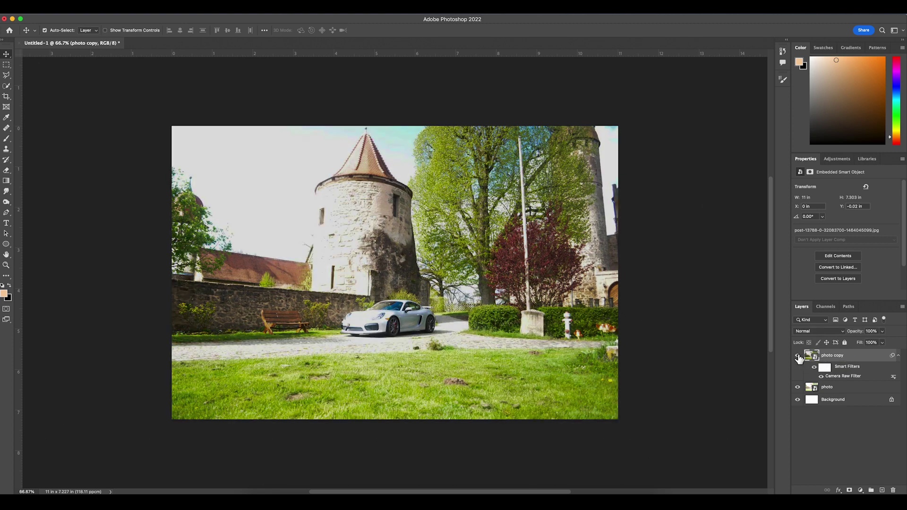
click(799, 356)
Add a Brightness/Contrast adjustment layer, raising brightness and lowering contrast.
click(861, 490)
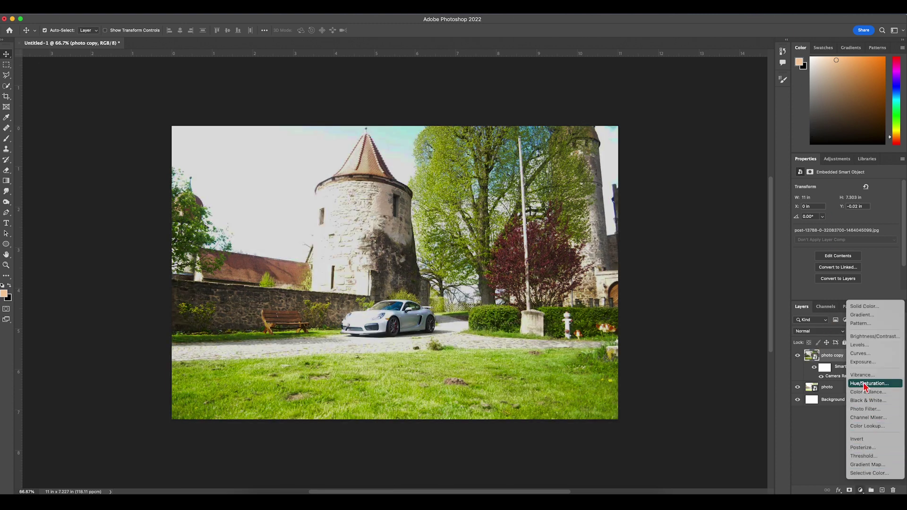
click(868, 336)
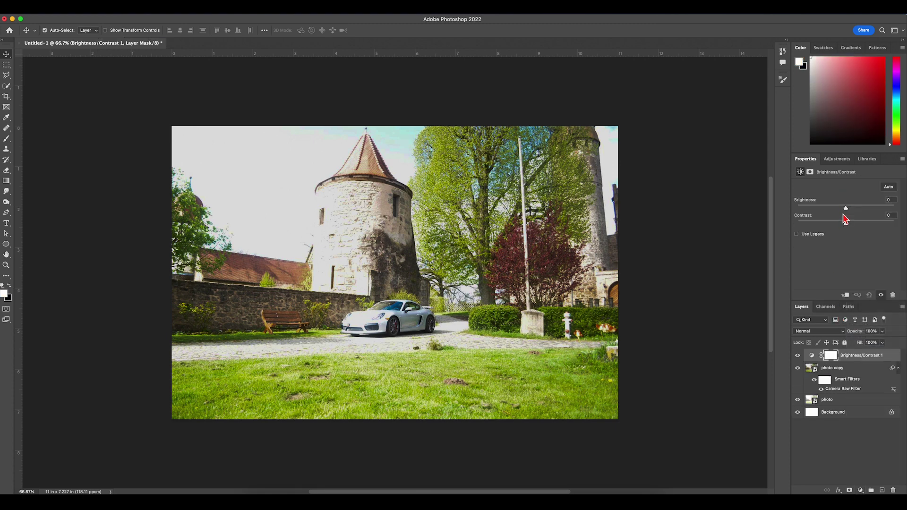
drag(848, 209, 850, 210)
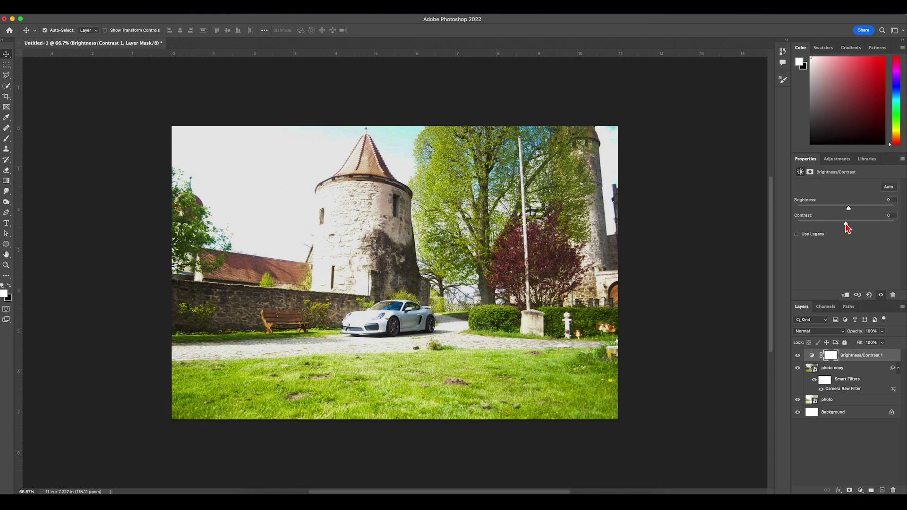
mouse_move(847, 224)
mouse_down()
mouse_move(800, 227)
mouse_move(821, 227)
mouse_up()
drag(858, 213, 855, 212)
Settle on brightness 6 and contrast -16, toggling the layer to compare before and after.
click(798, 356)
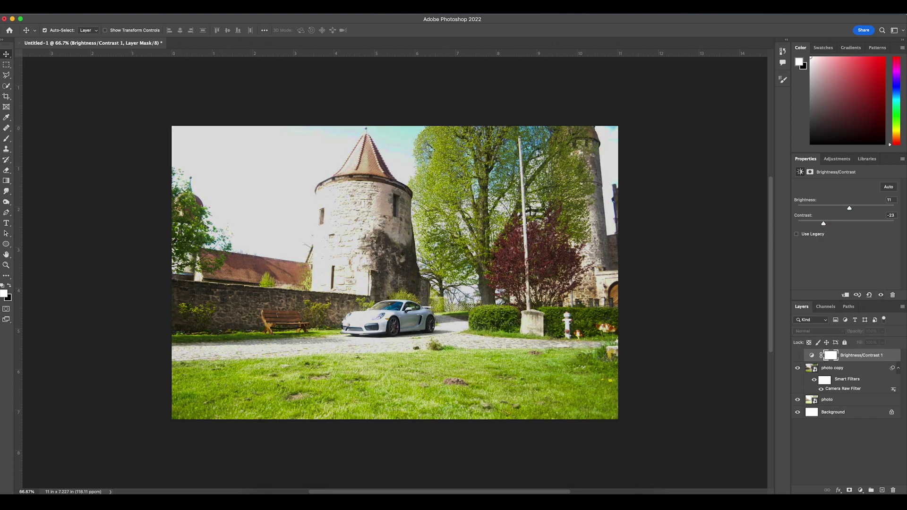
drag(851, 212, 830, 224)
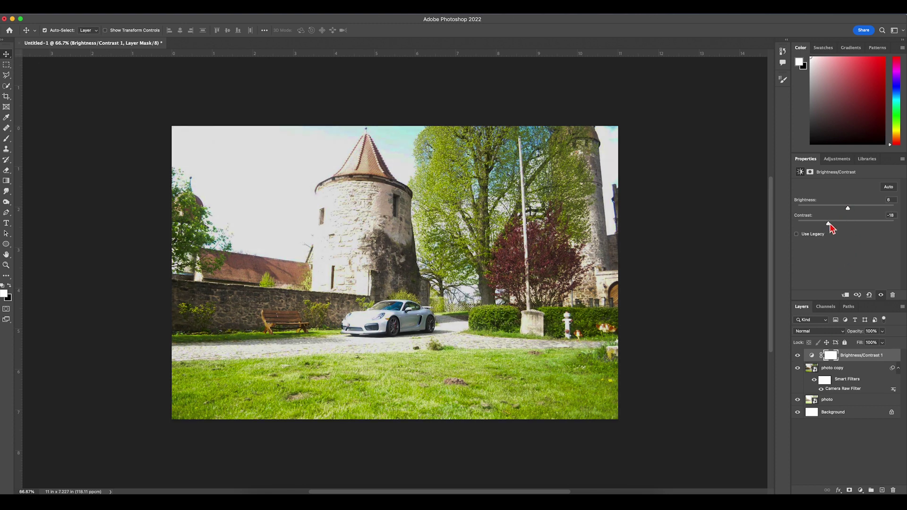
click(798, 355)
click(799, 356)
click(798, 356)
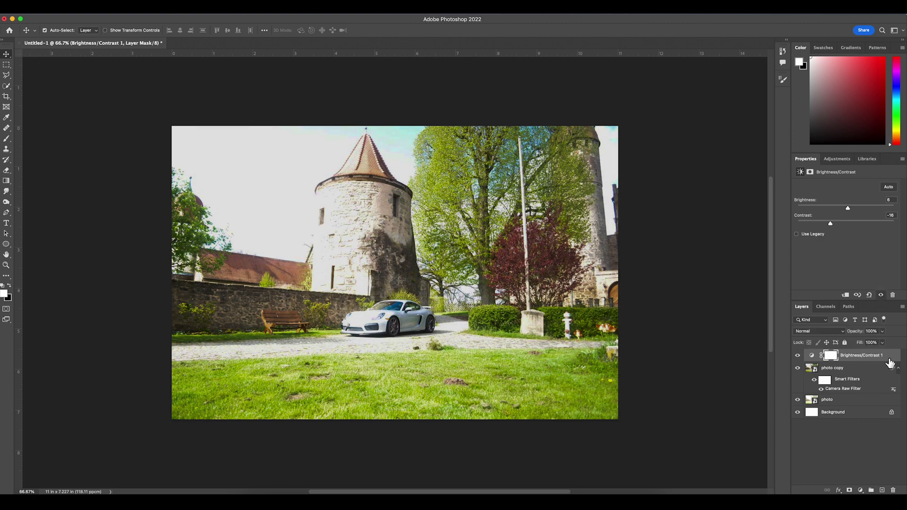